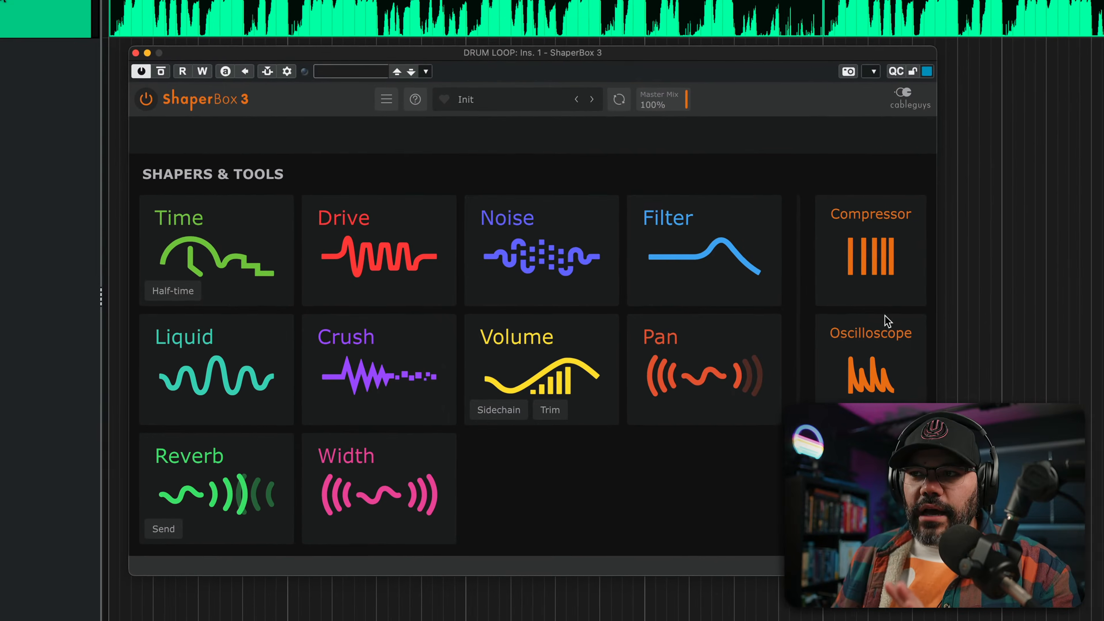
- Add a Compressor and split off the range above 119 Hz so it processes only the low end
mouse_move(863, 282)
click(836, 251)
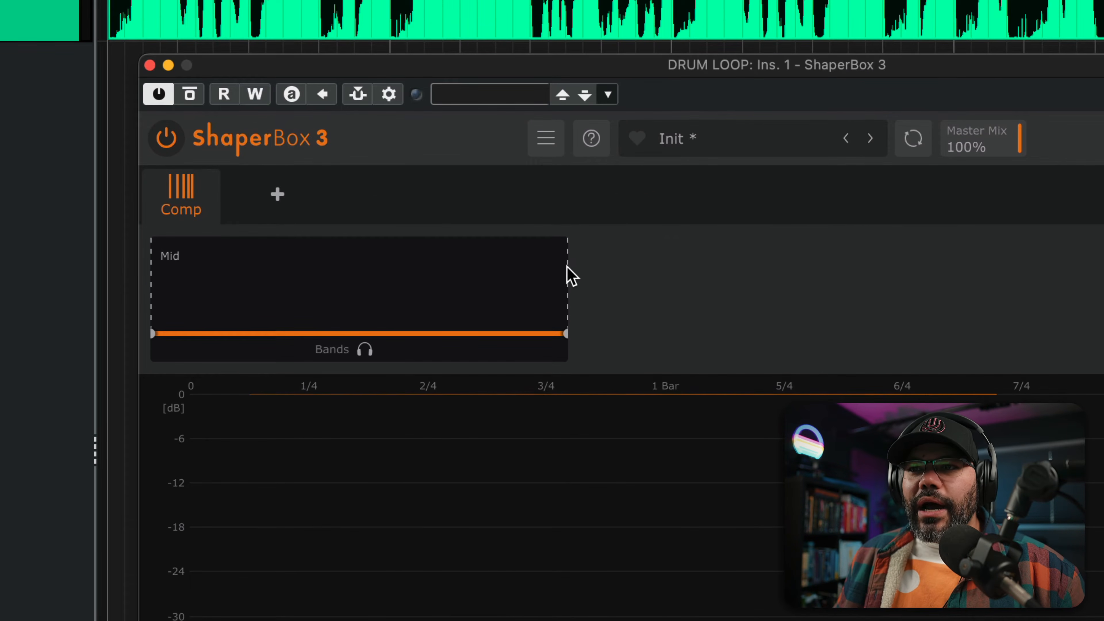
drag(450, 334, 300, 334)
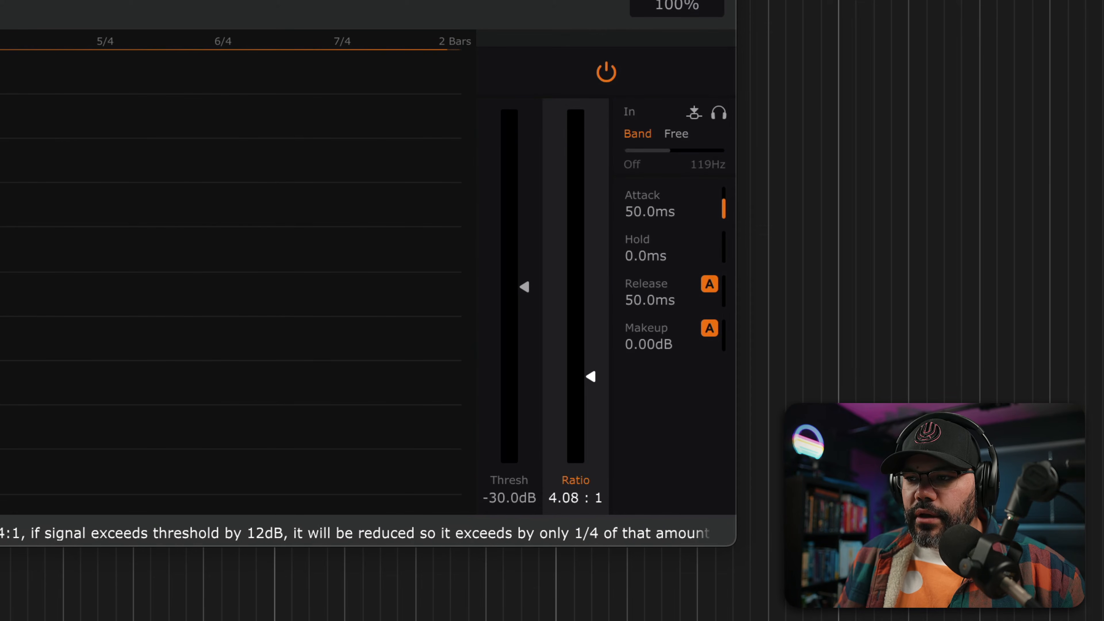
- Set the compressor's ratio to 4.00:1, threshold to -24.6 dB and makeup gain to 5.76 dB while auditioning the drum loop
drag(590, 377, 590, 375)
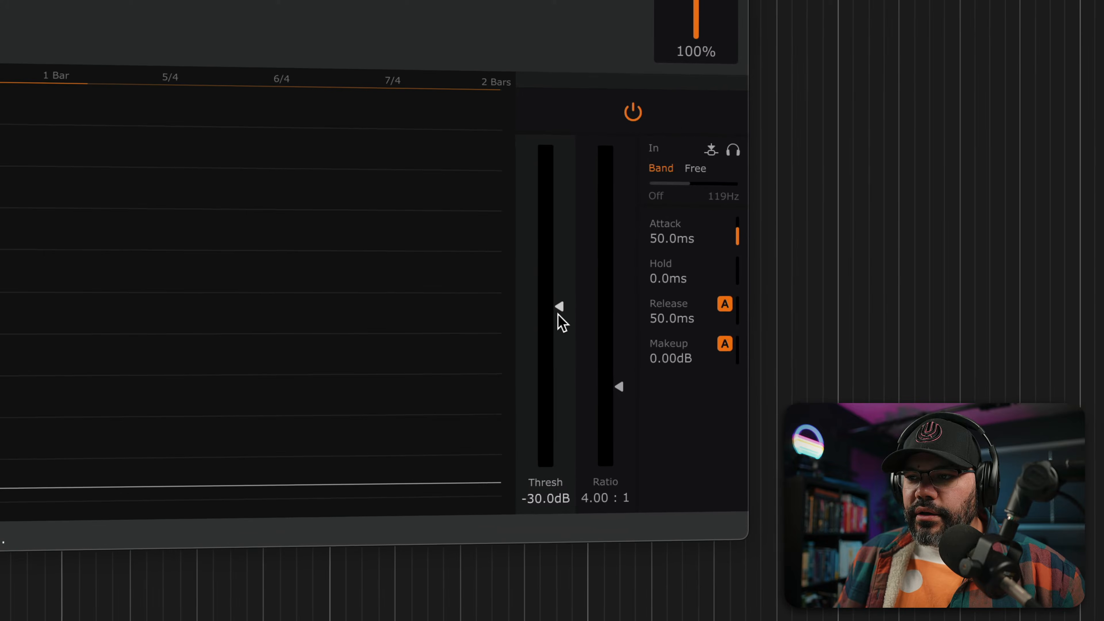
drag(559, 315, 558, 148)
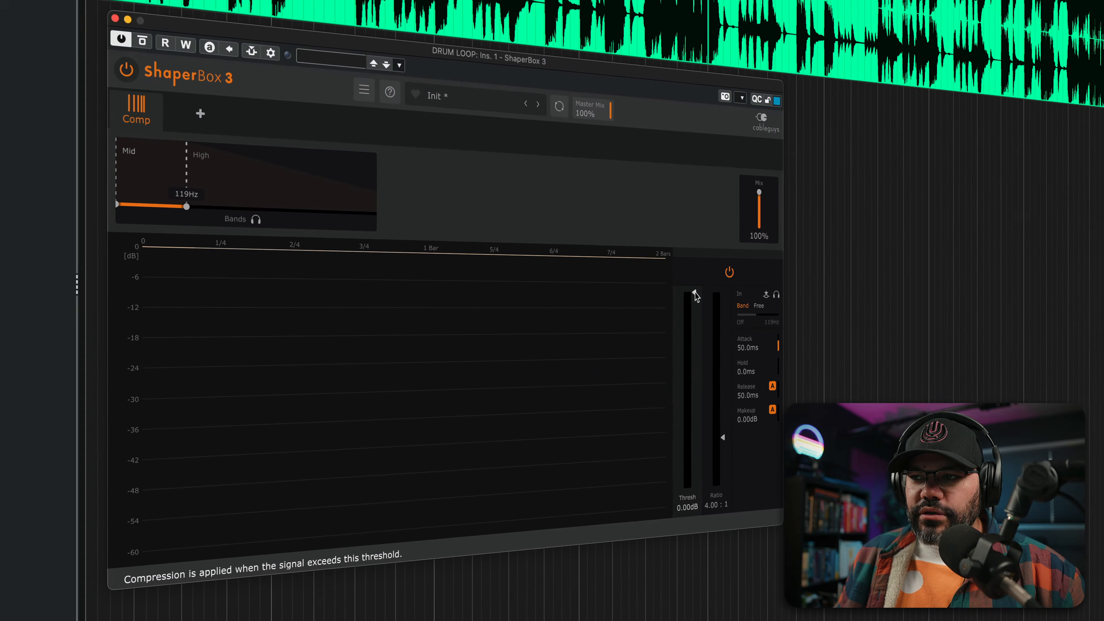
key(space)
drag(696, 296, 694, 375)
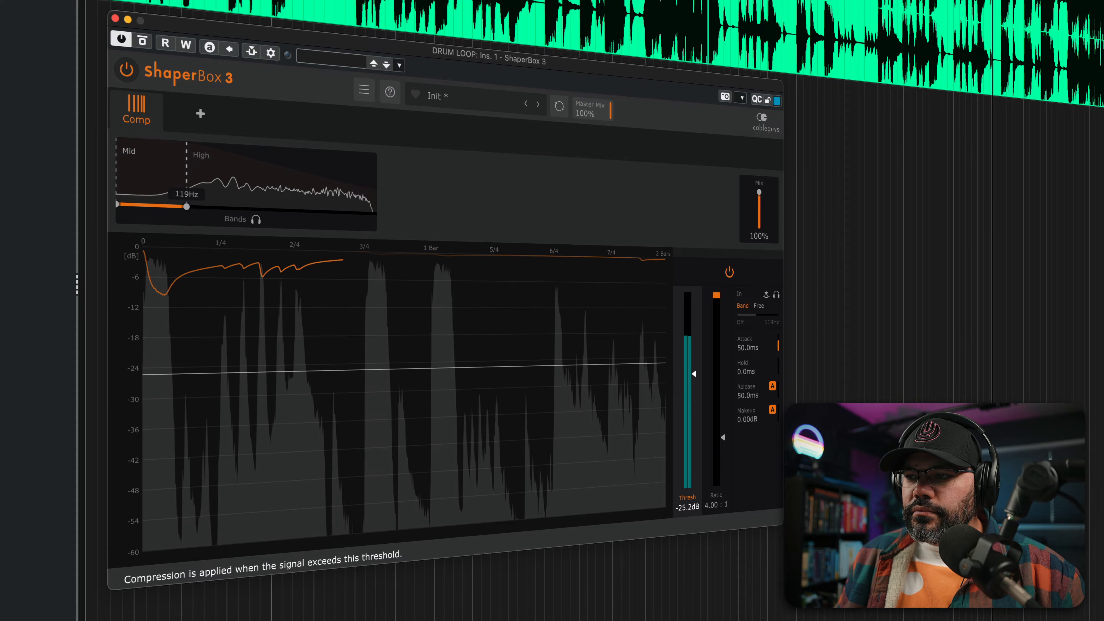
drag(747, 419, 747, 406)
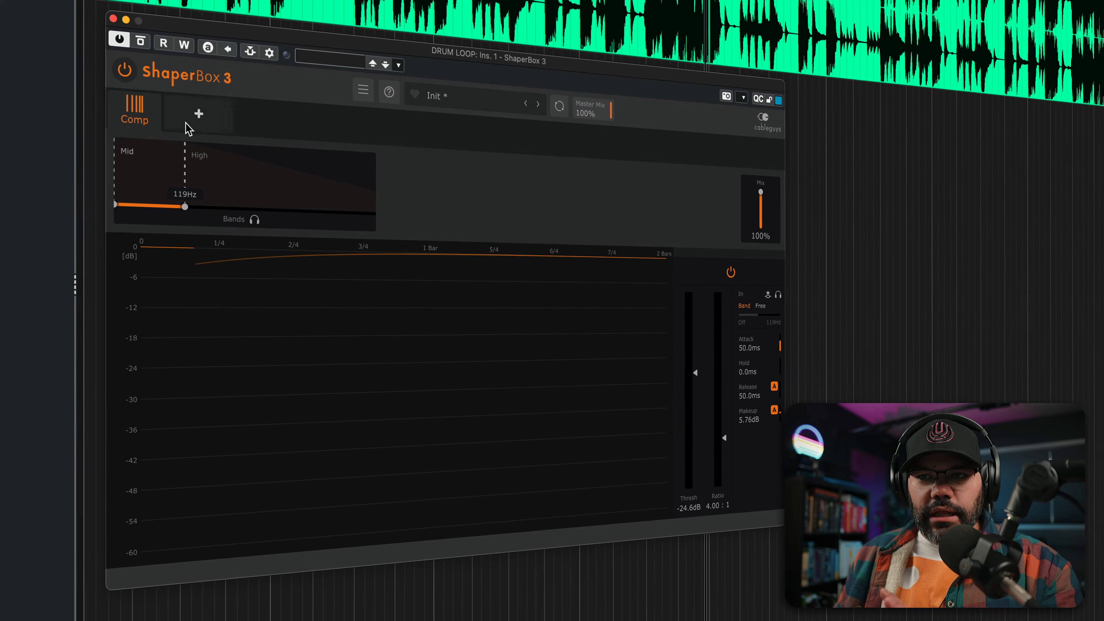
- Add a Noise shaper and set its noise type to Tambourine 2
click(194, 117)
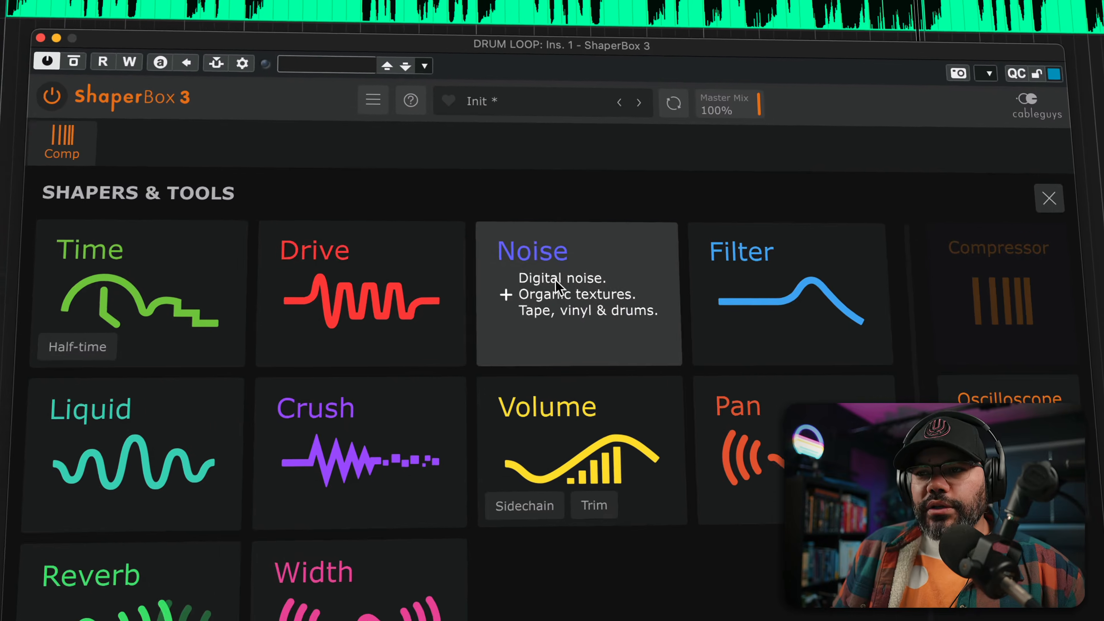
click(544, 225)
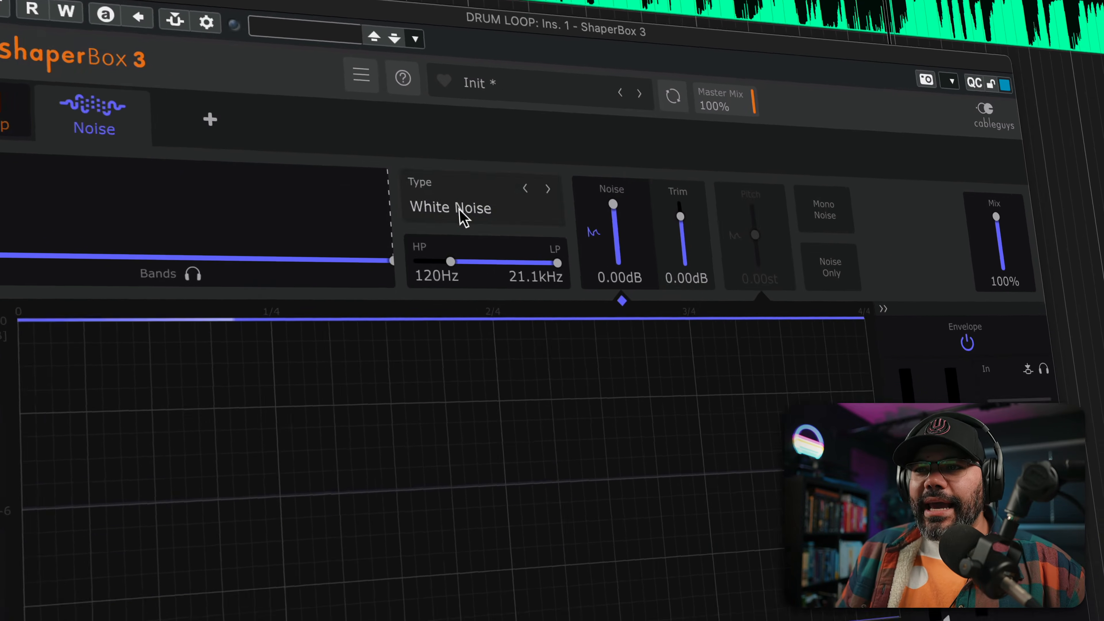
click(500, 224)
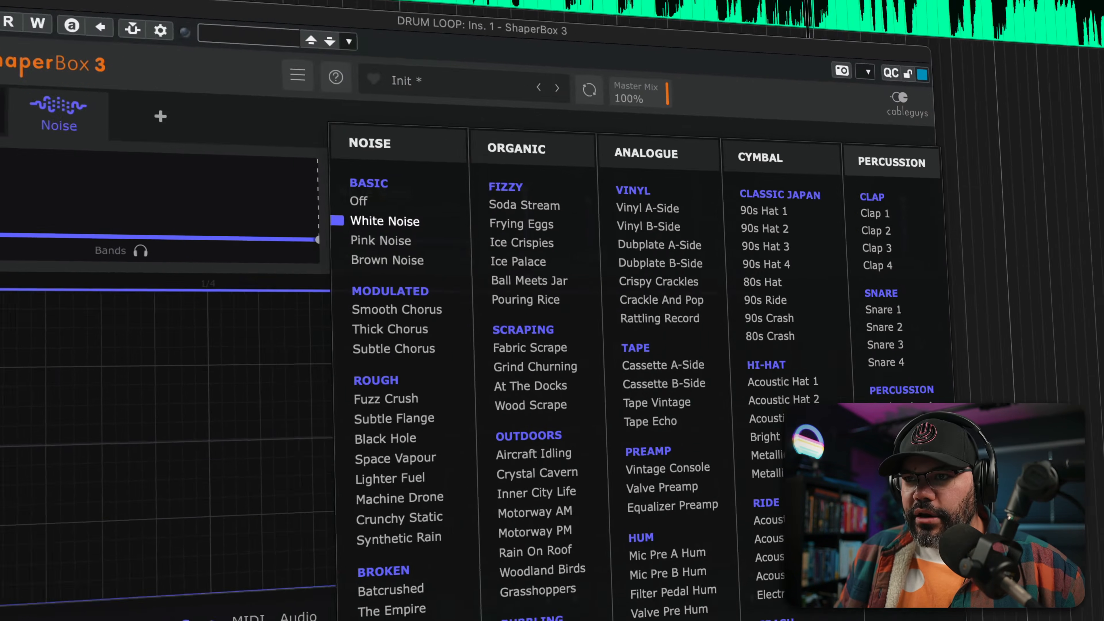
click(605, 290)
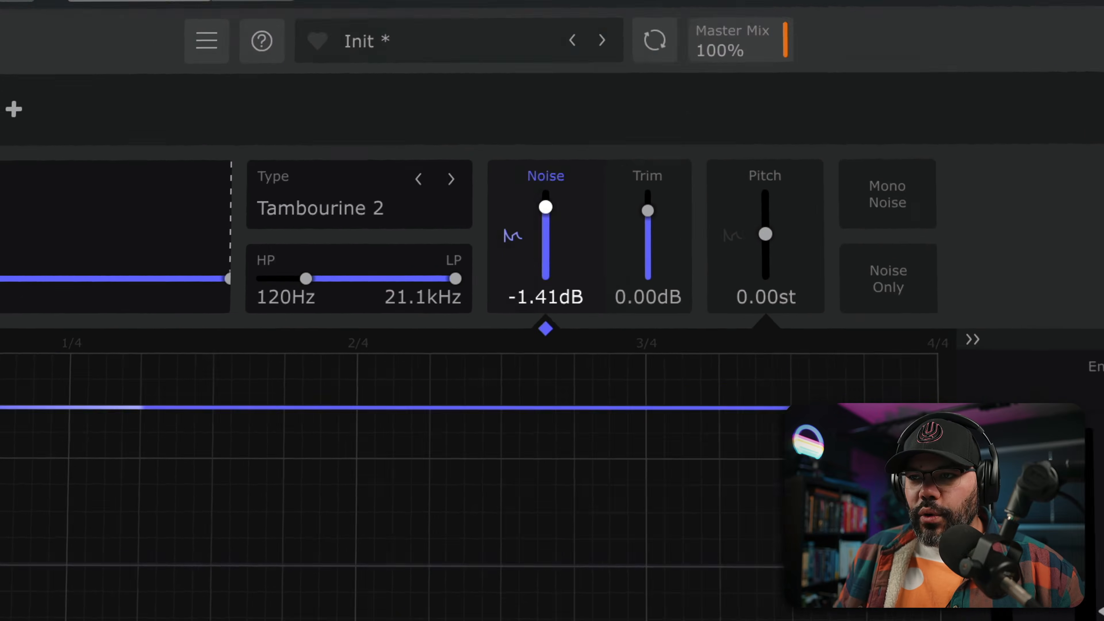
- Set the noise level to -Inf with a full-level block over the half beat after 2/4, adjusting the mix during playback
drag(545, 207, 545, 275)
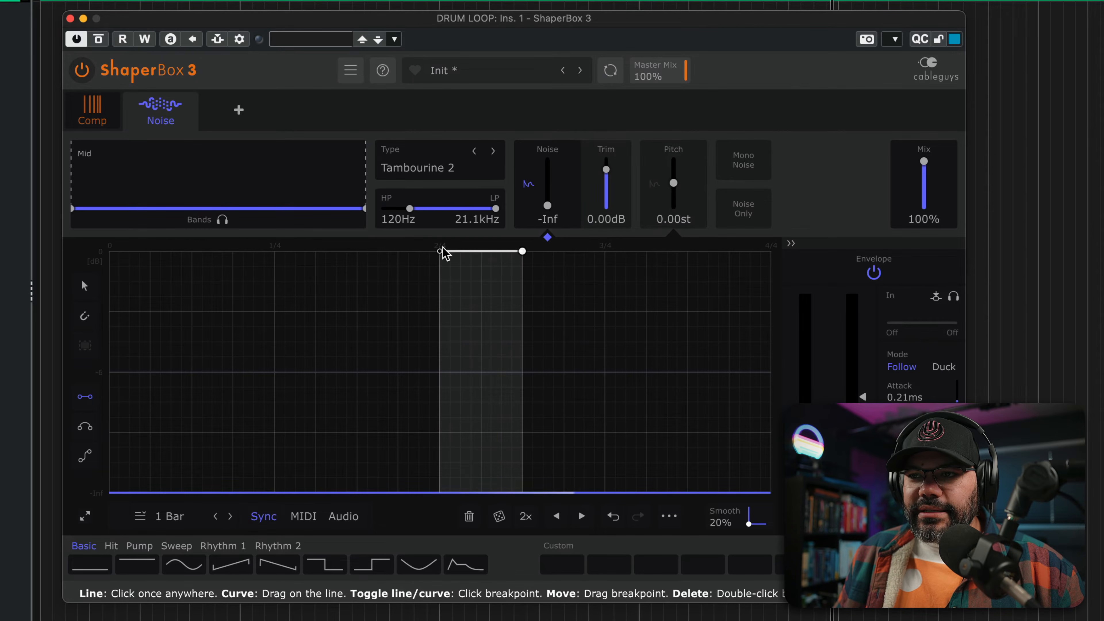
click(443, 251)
key(space)
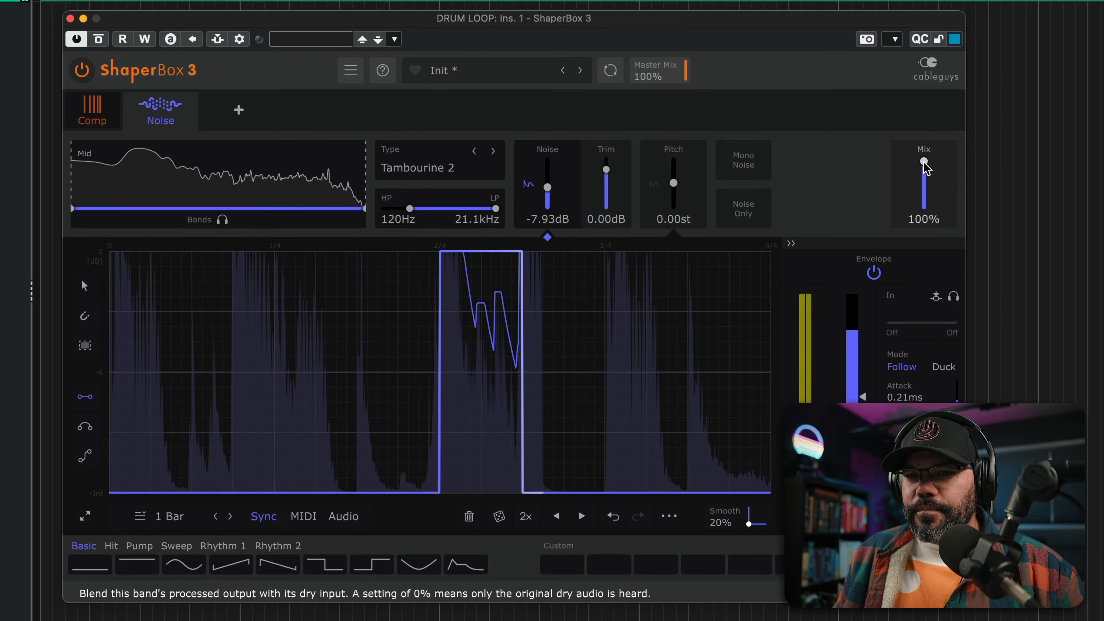
mouse_move(924, 162)
mouse_down()
mouse_move(924, 187)
mouse_move(924, 164)
mouse_up()
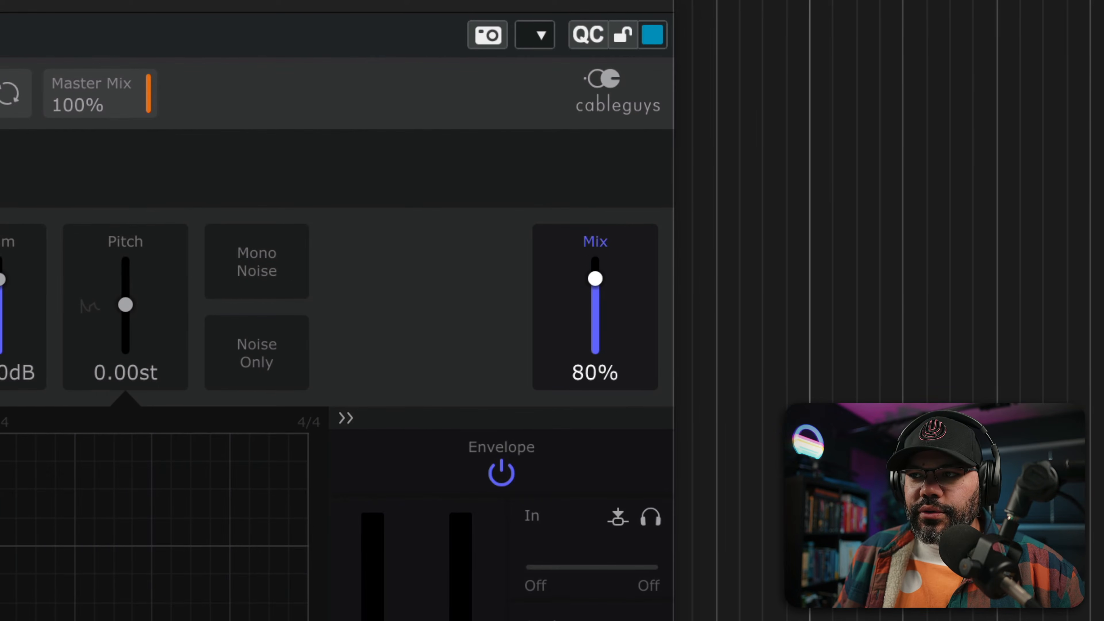
drag(595, 279, 595, 259)
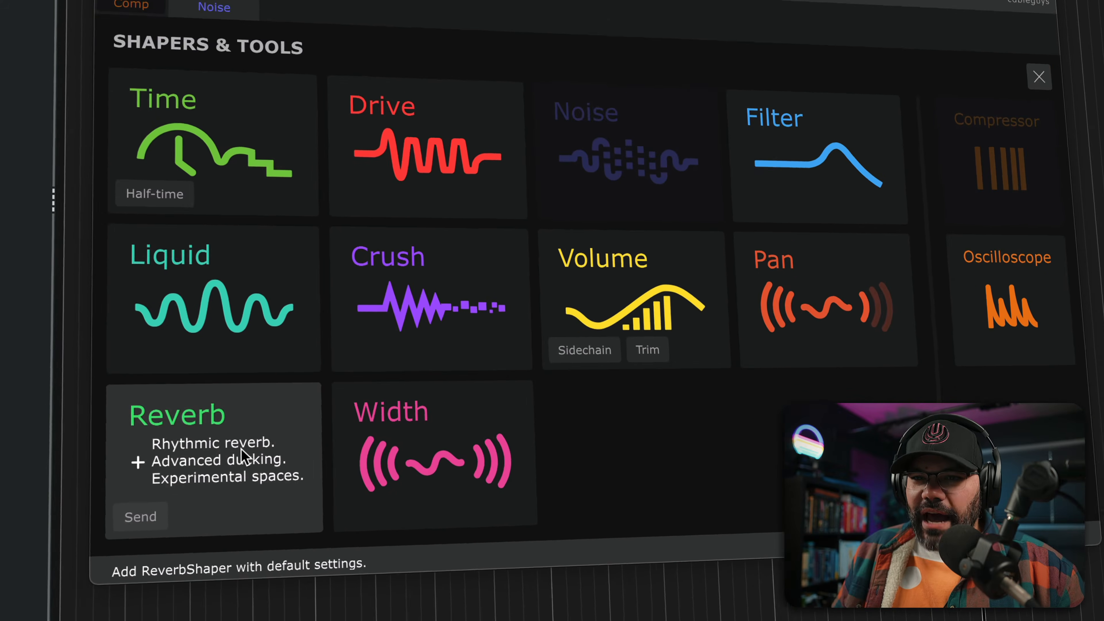
- Add a Reverb above 120 Hz with volume at 0% and a 100% block over the half beat after 2/4, and play the loop
click(325, 402)
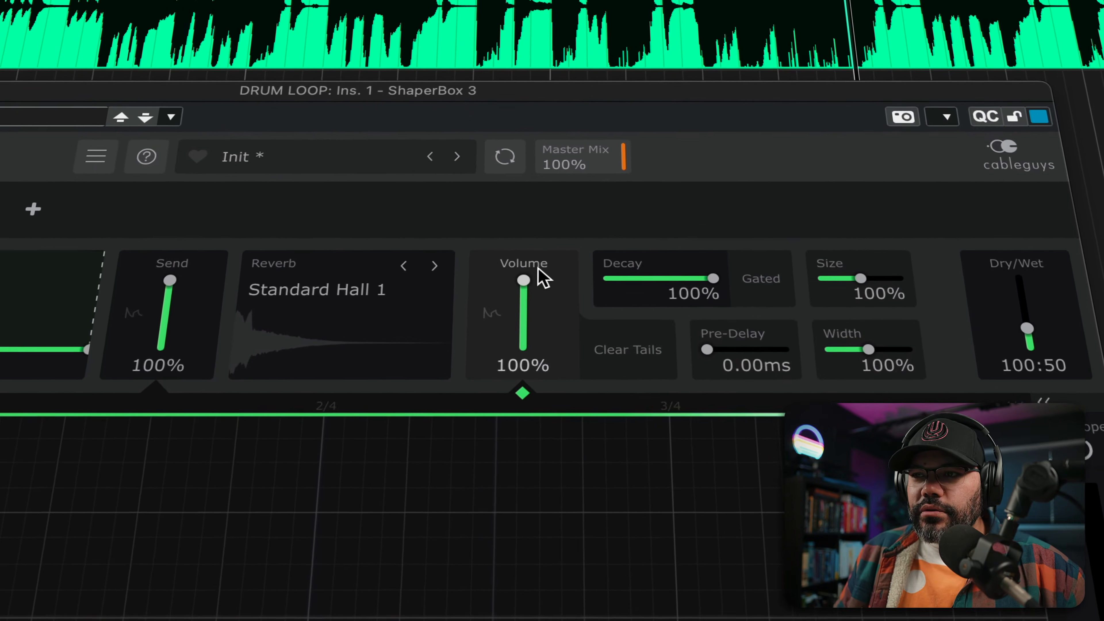
drag(554, 250, 554, 252)
drag(632, 149, 633, 208)
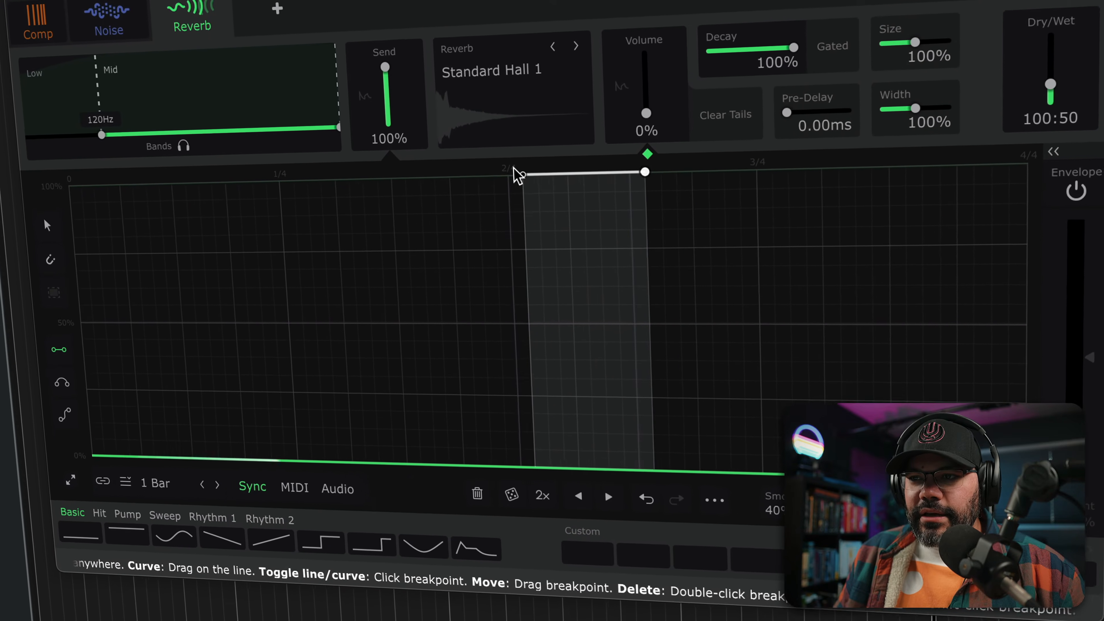
click(560, 165)
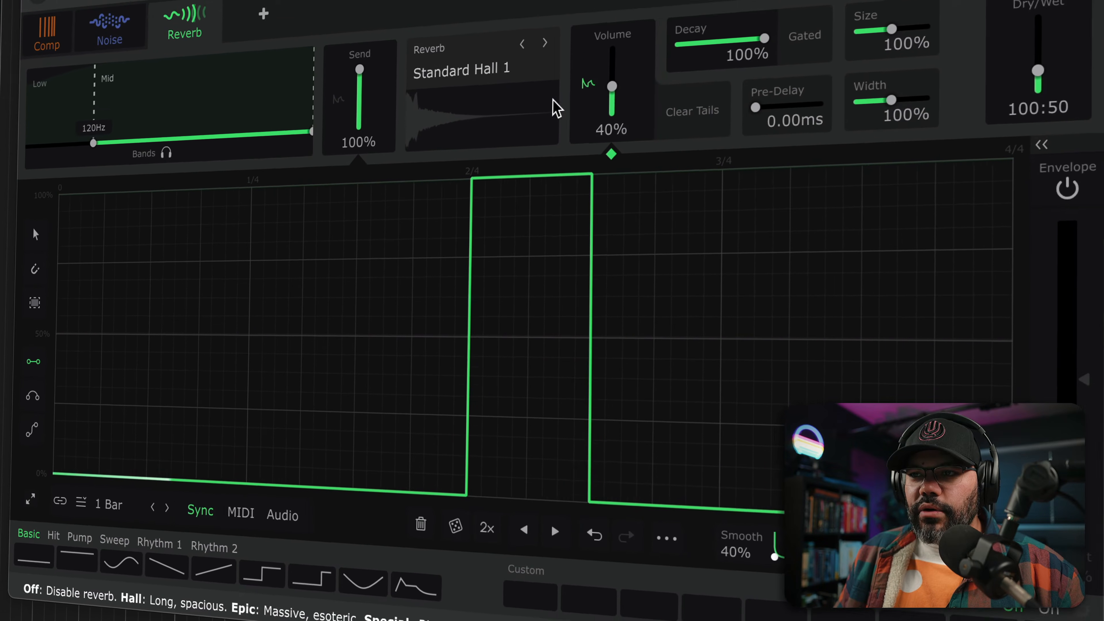
key(space)
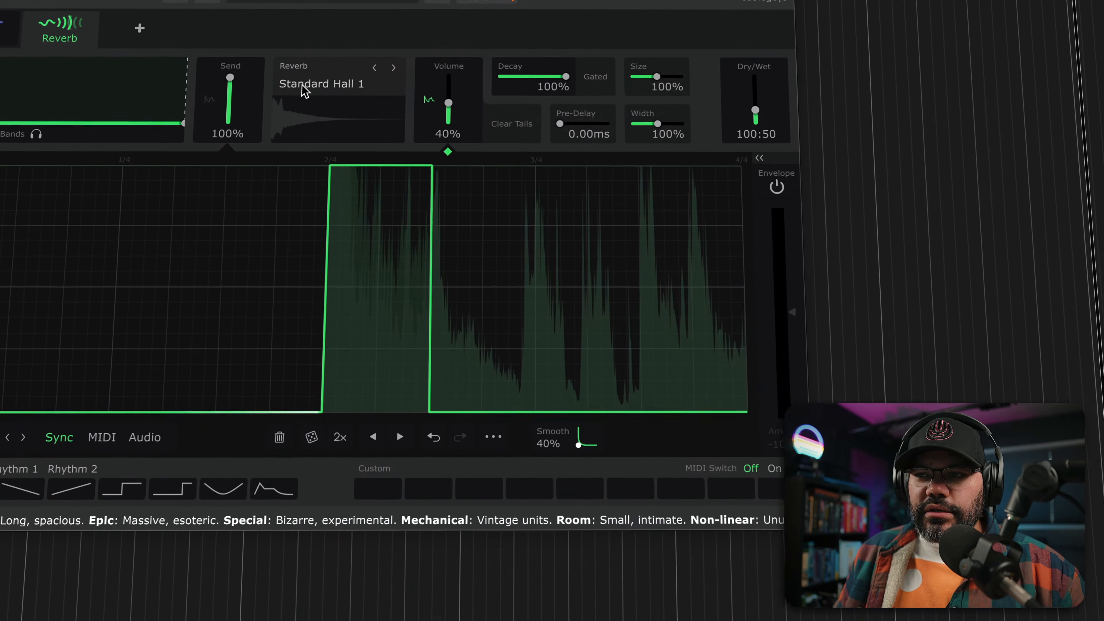
- Change the reverb type to Just Epic and audition it on the drum loop
click(374, 123)
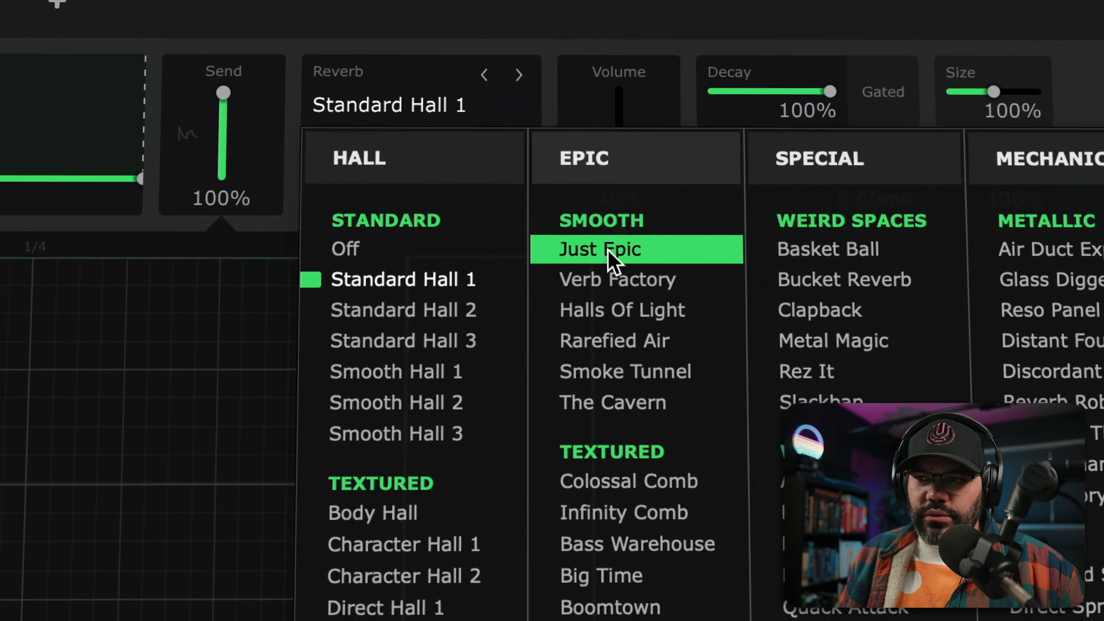
click(609, 249)
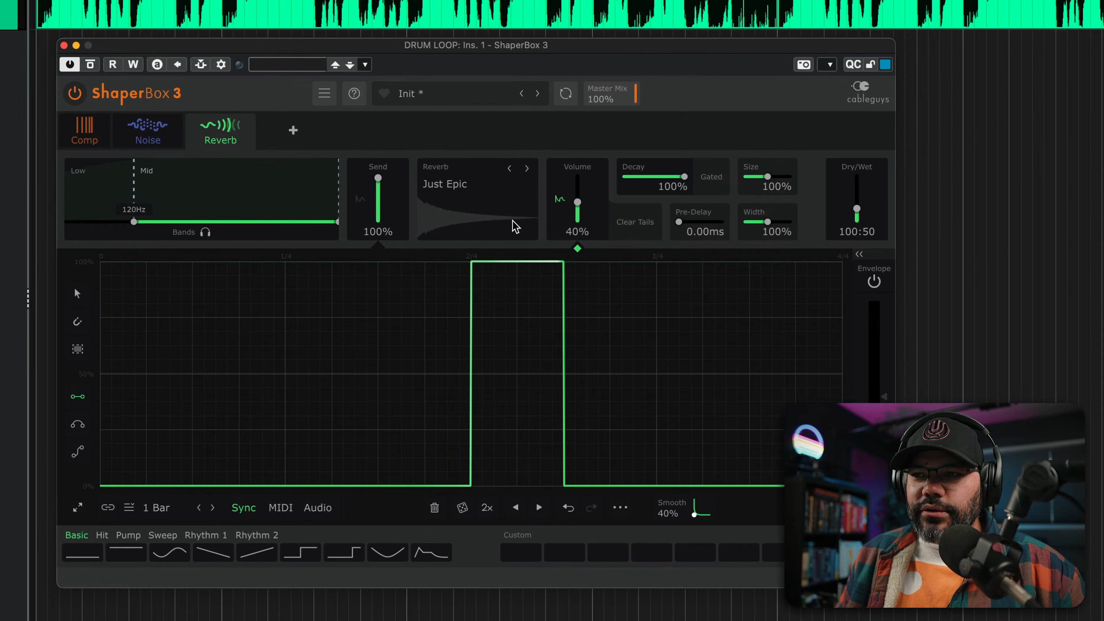
key(space)
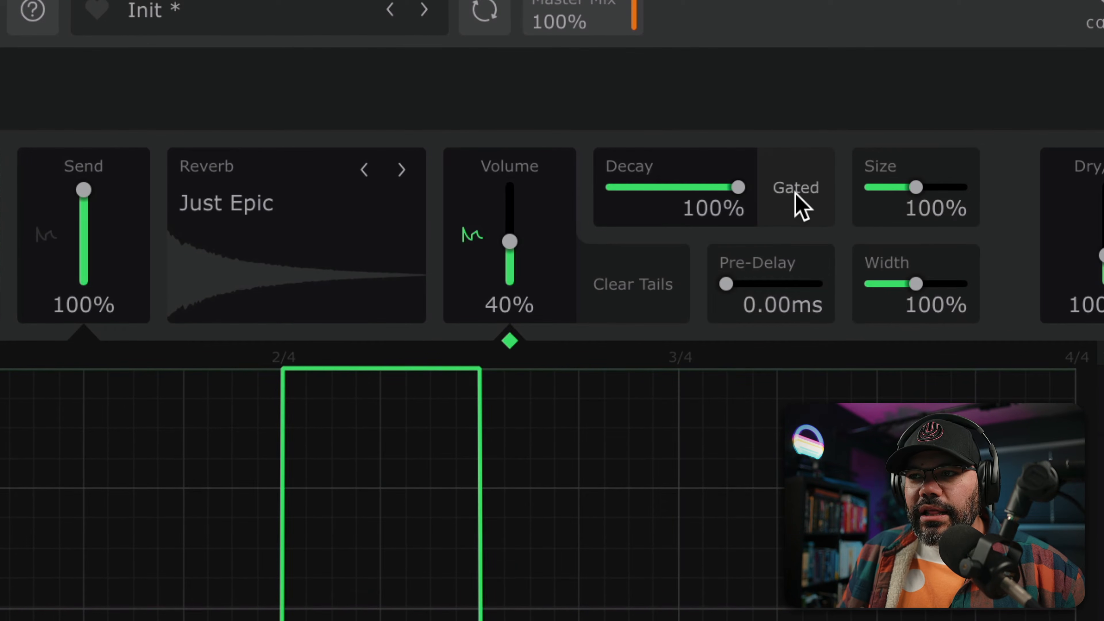
- Turn on gated reverb with a 542 ms decay and compare the loop against the bypassed signal
click(796, 189)
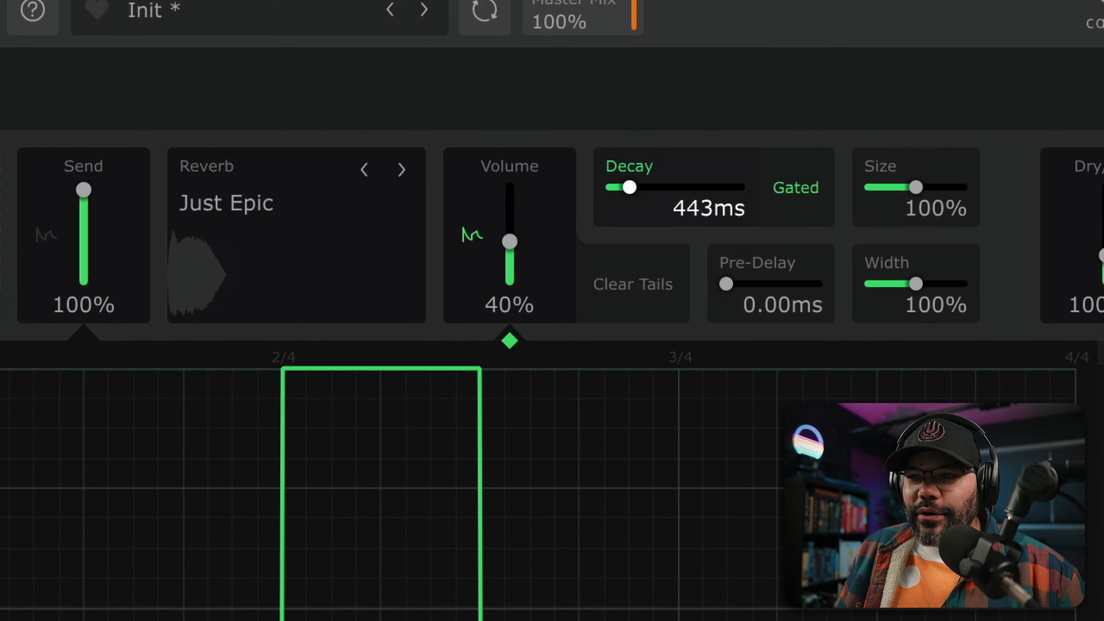
drag(629, 187, 639, 187)
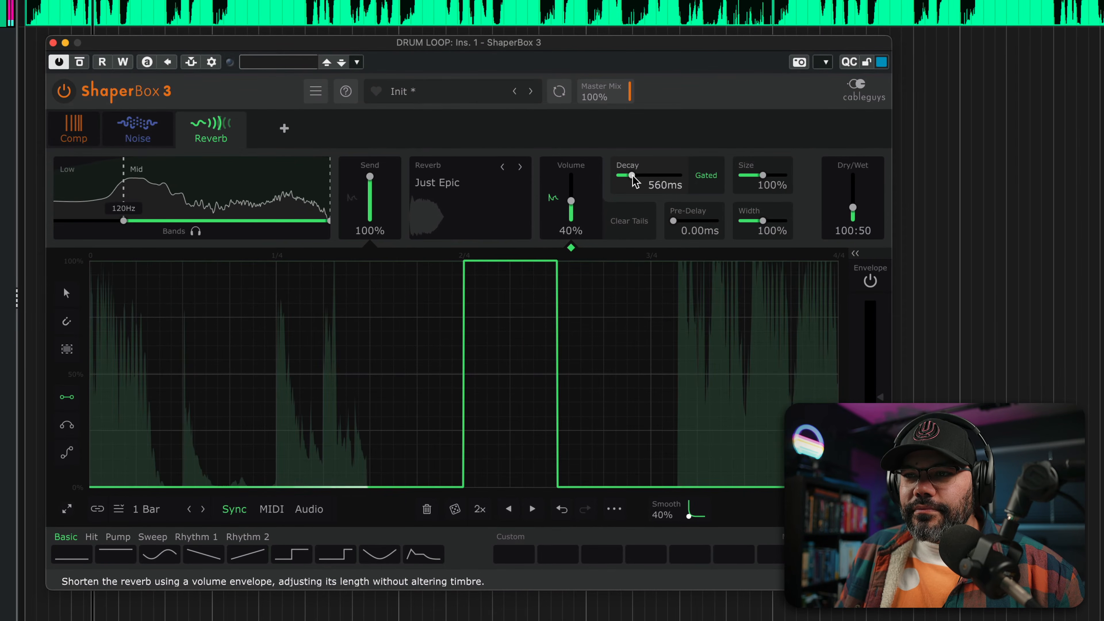
drag(633, 178, 632, 177)
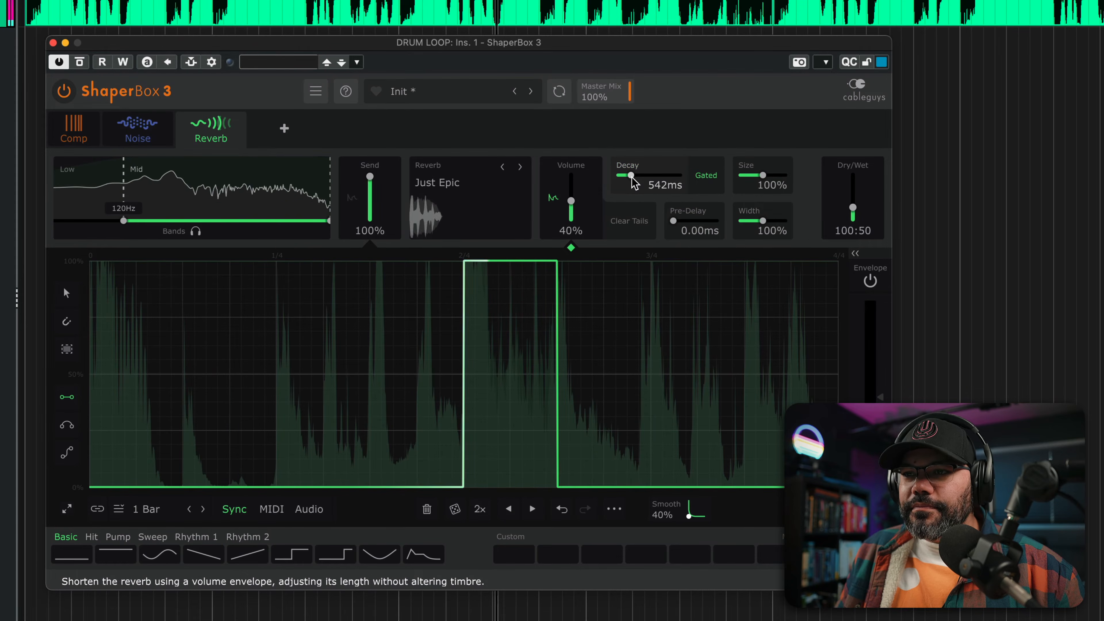
click(66, 92)
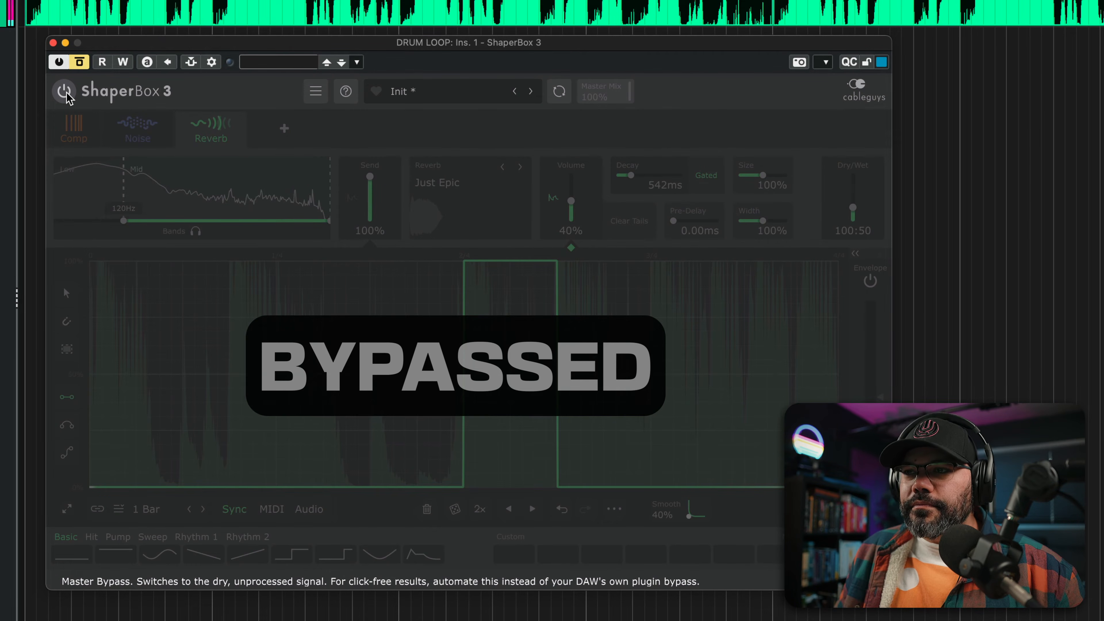
click(66, 93)
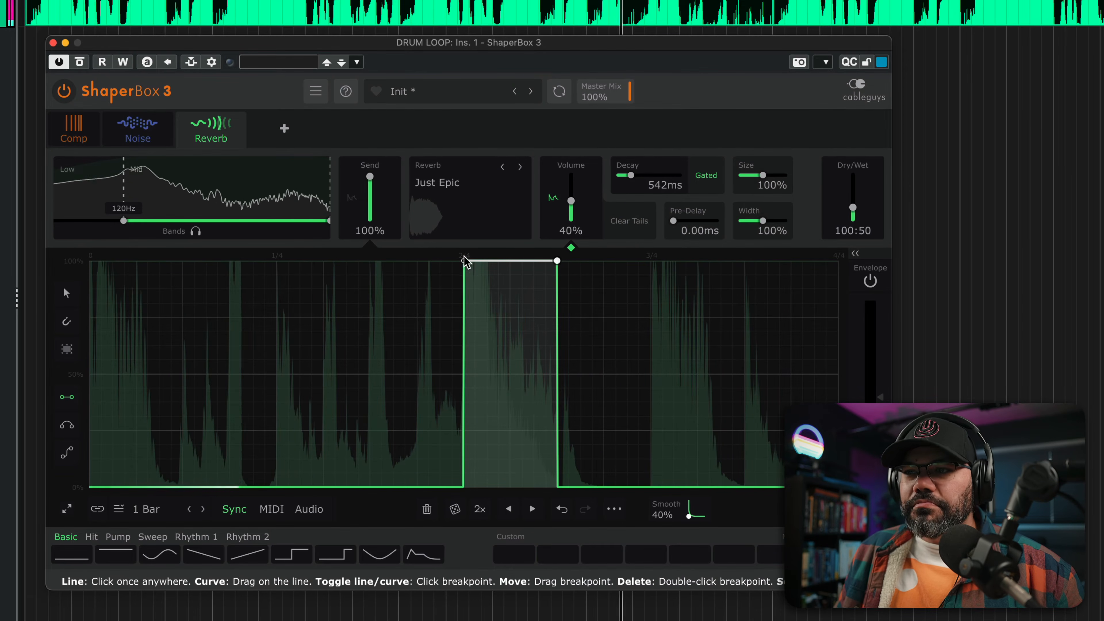
- Change the reverb type to Rez It with its low band disabled, and compare the loop against the bypassed signal
click(436, 182)
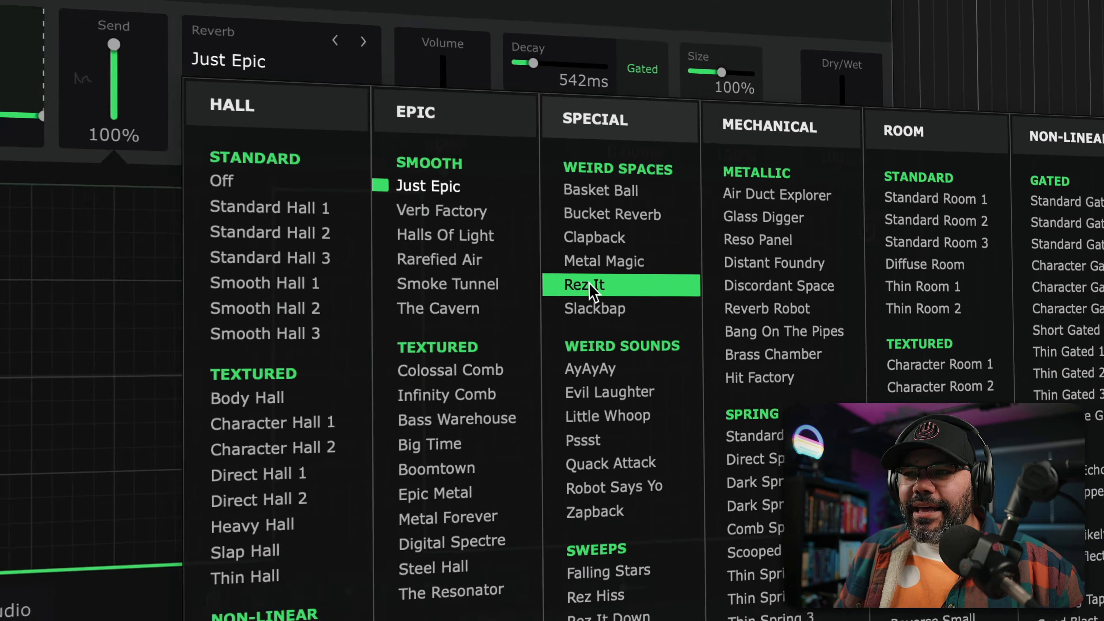
click(491, 257)
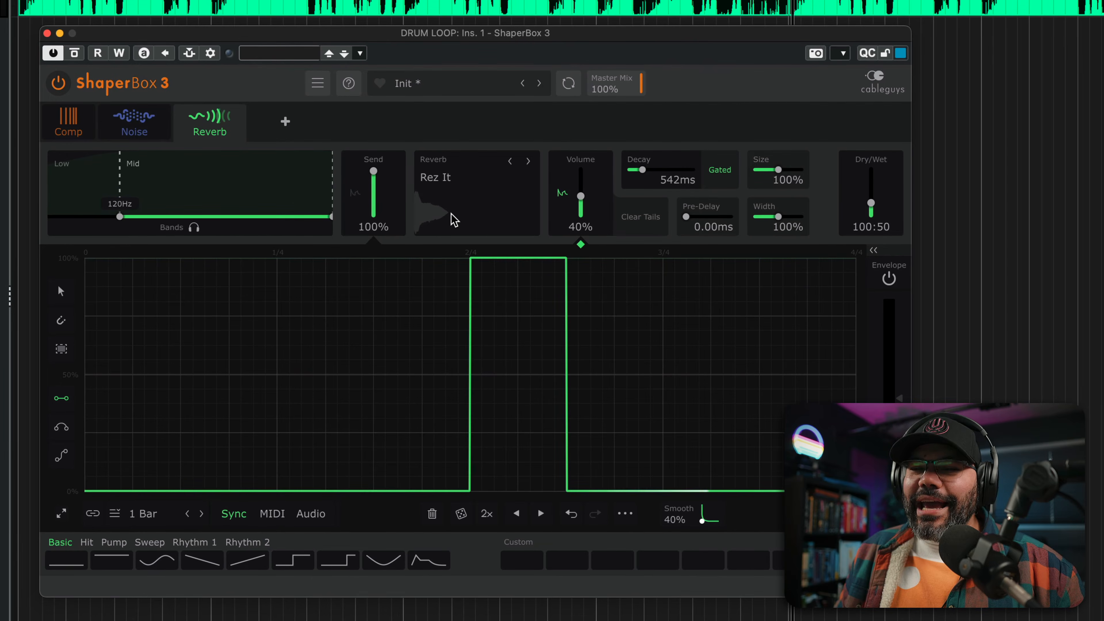
click(61, 84)
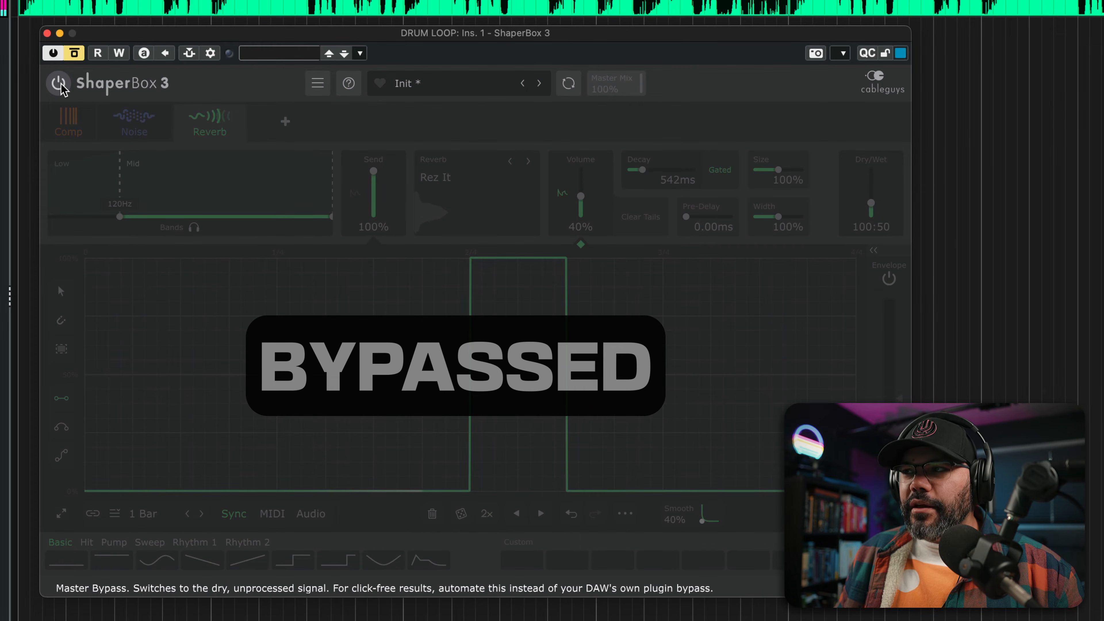
click(59, 84)
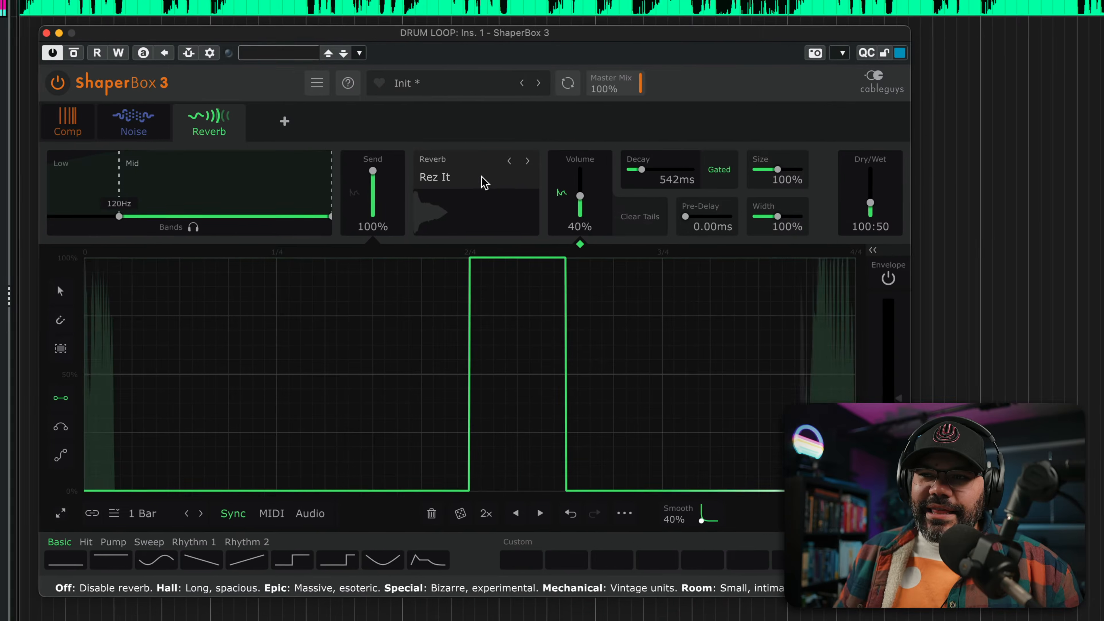
click(485, 183)
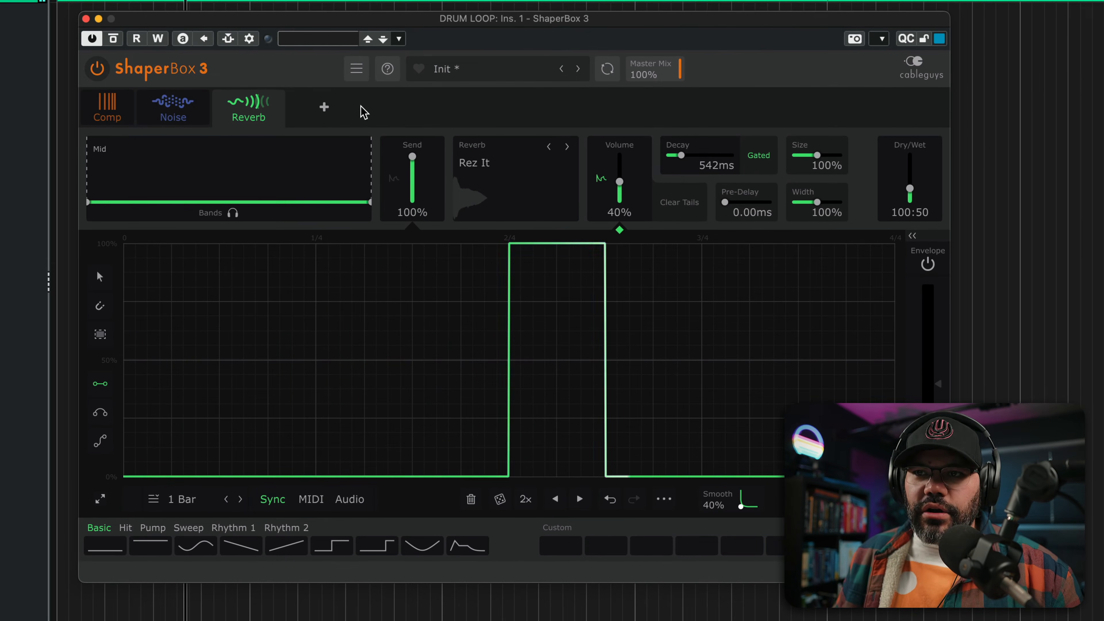
- Add a Crush shaper with Resample at 2.19 kHz, raised to 44.1 kHz over the half beat after 2/4
click(322, 109)
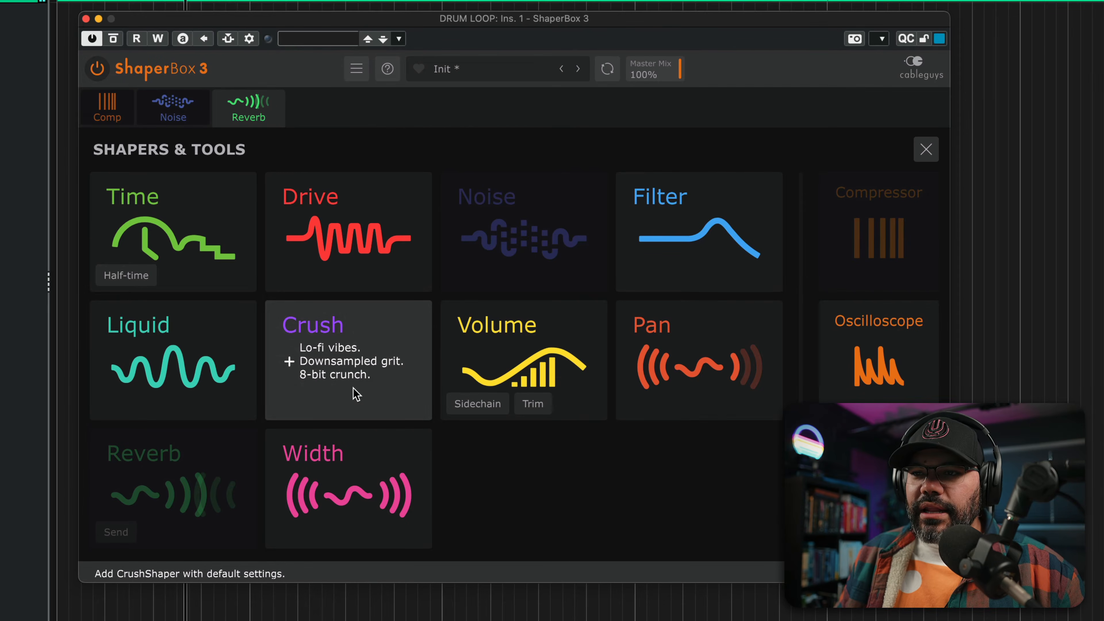
click(334, 364)
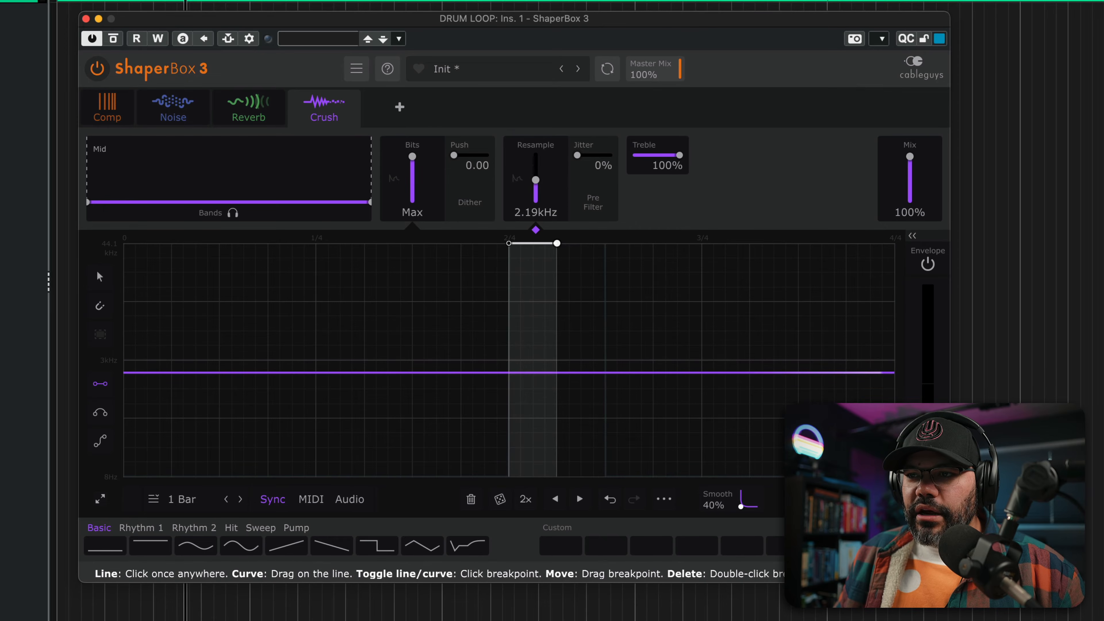
click(561, 244)
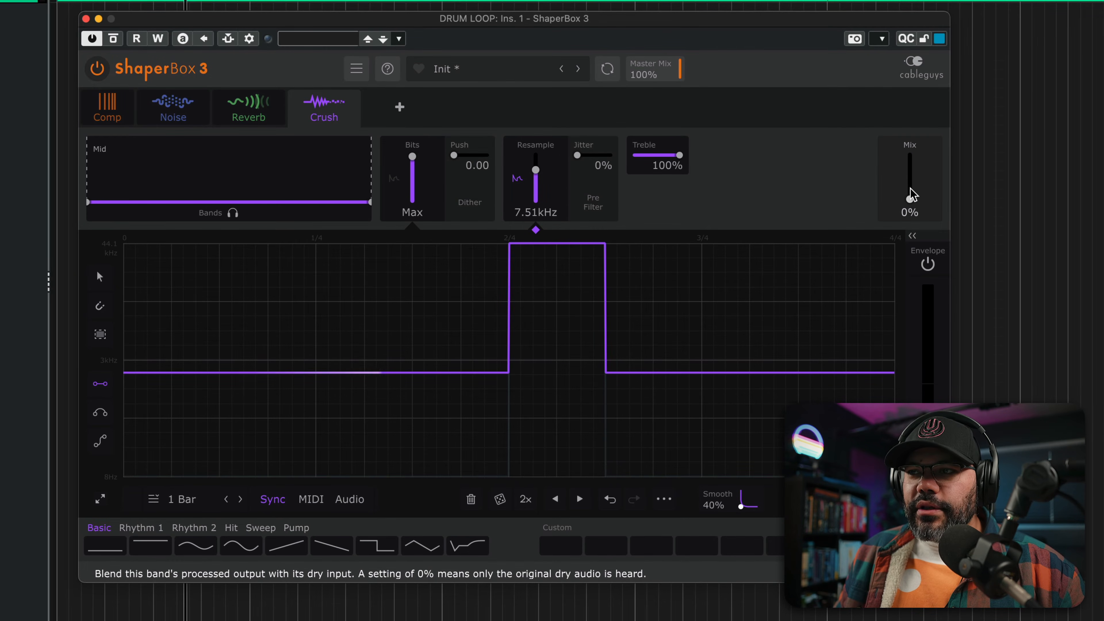
- Set the Crush shaper's mix to 17% while auditioning the loop
key(space)
drag(911, 194, 910, 192)
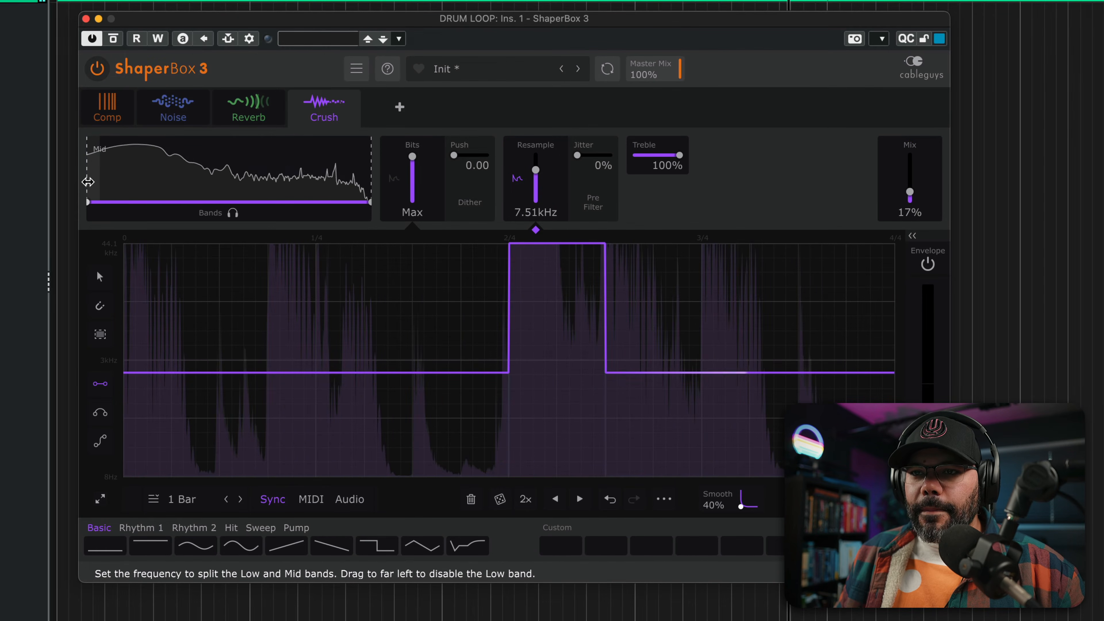
key(space)
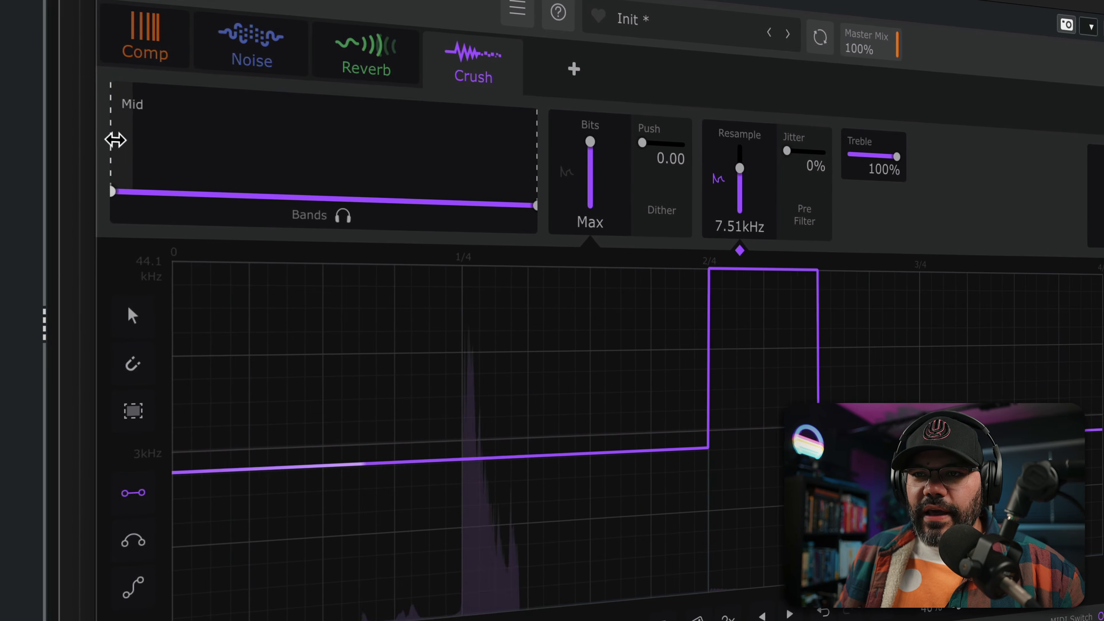
- Split off a low band in the Crush shaper, sweeping its crossover up to about 457 Hz while auditioning the loop
drag(86, 174, 133, 174)
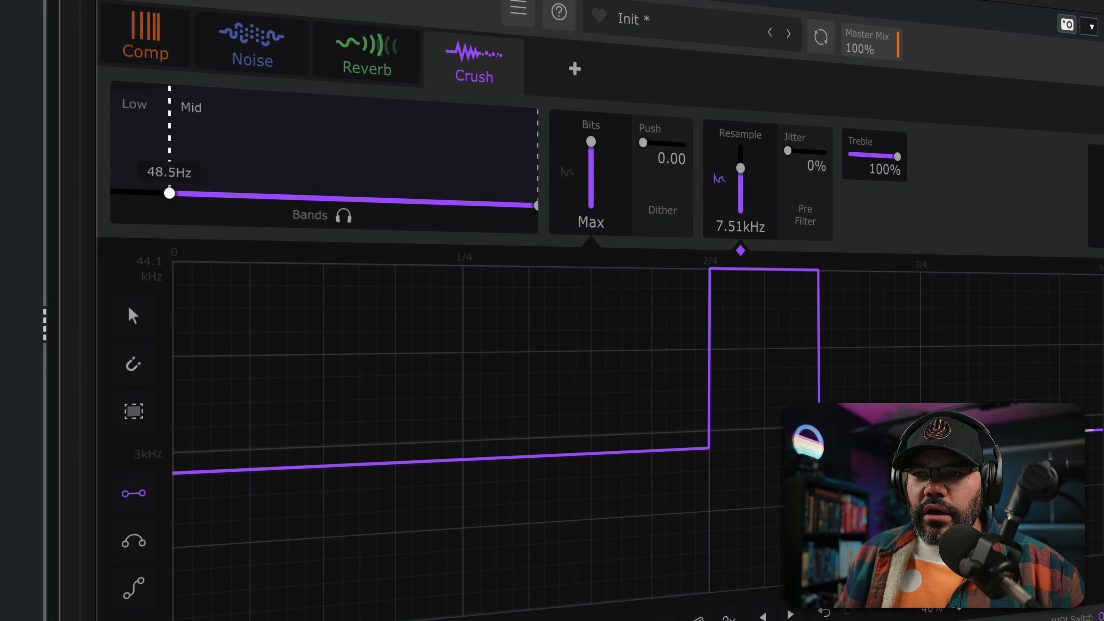
key(space)
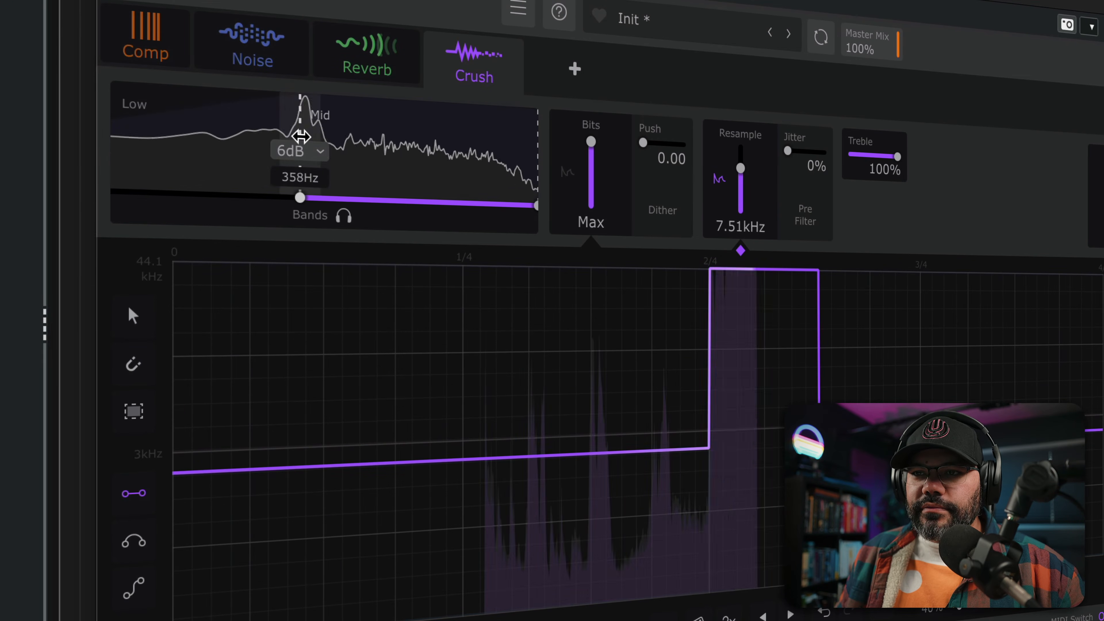
drag(299, 152, 315, 152)
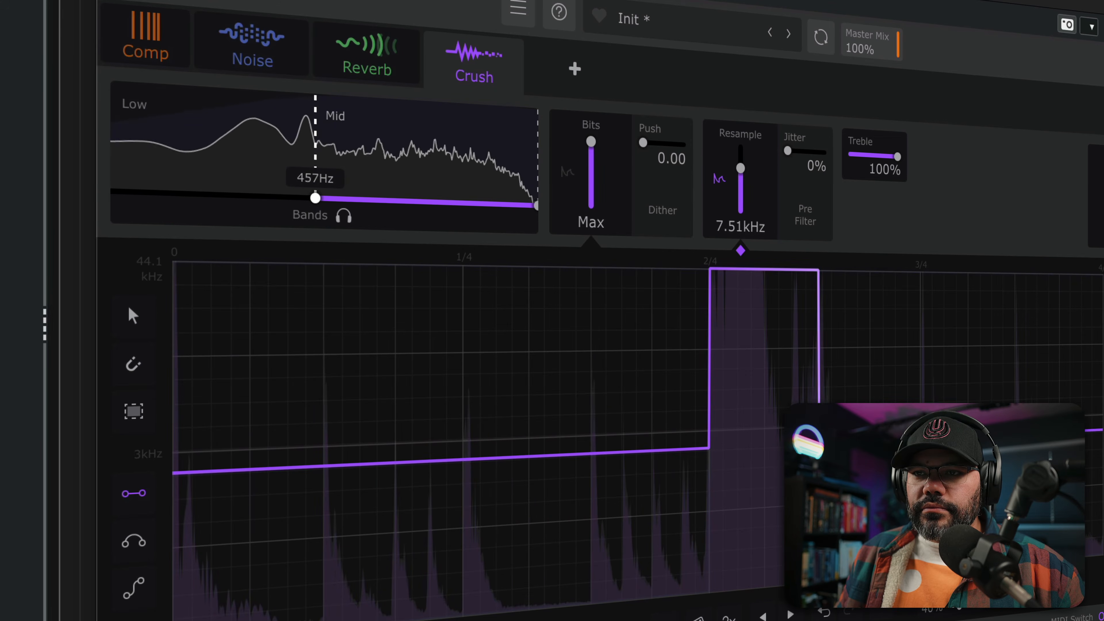
drag(302, 197, 298, 197)
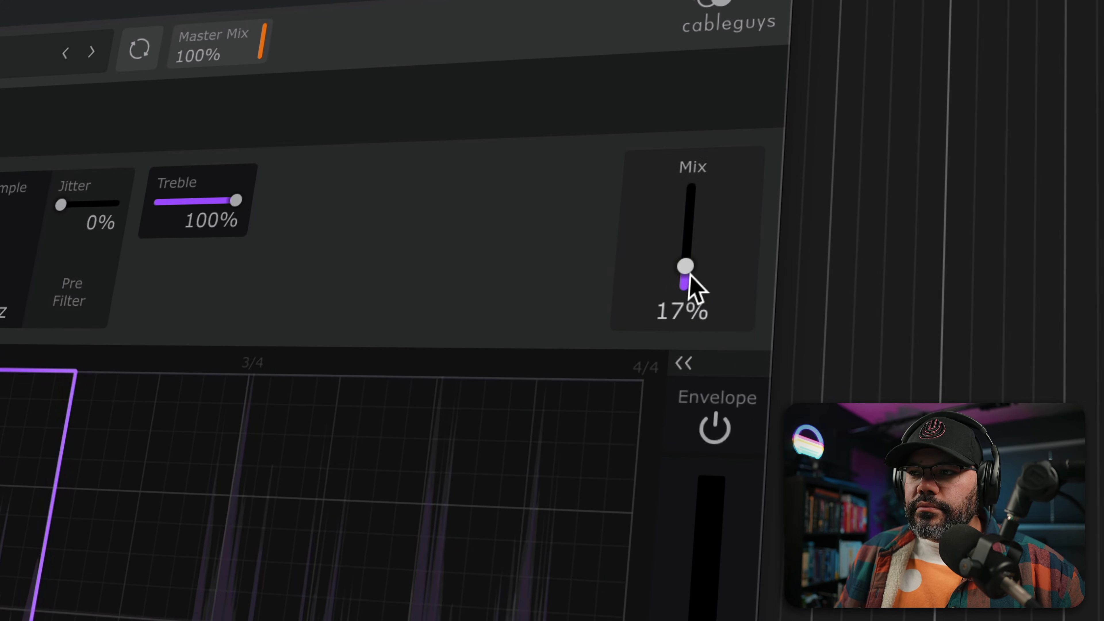
- Fine-tune the Crush mid band to a 496 Hz crossover and 23% mix, and compare the loop against the bypassed signal
drag(686, 274, 686, 252)
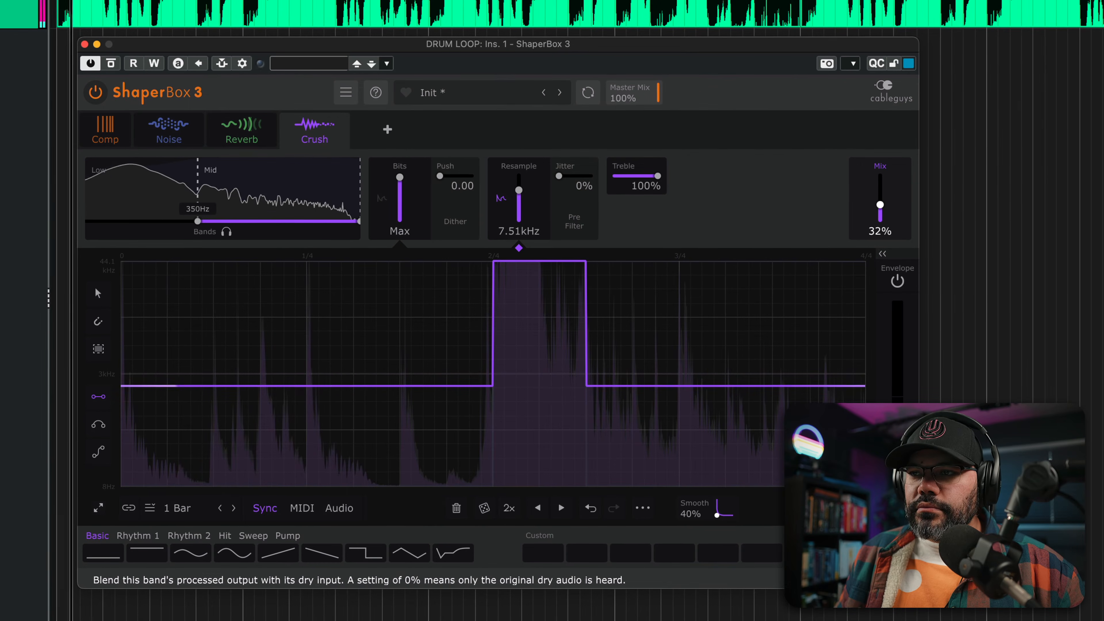
drag(880, 205, 880, 206)
drag(198, 221, 211, 221)
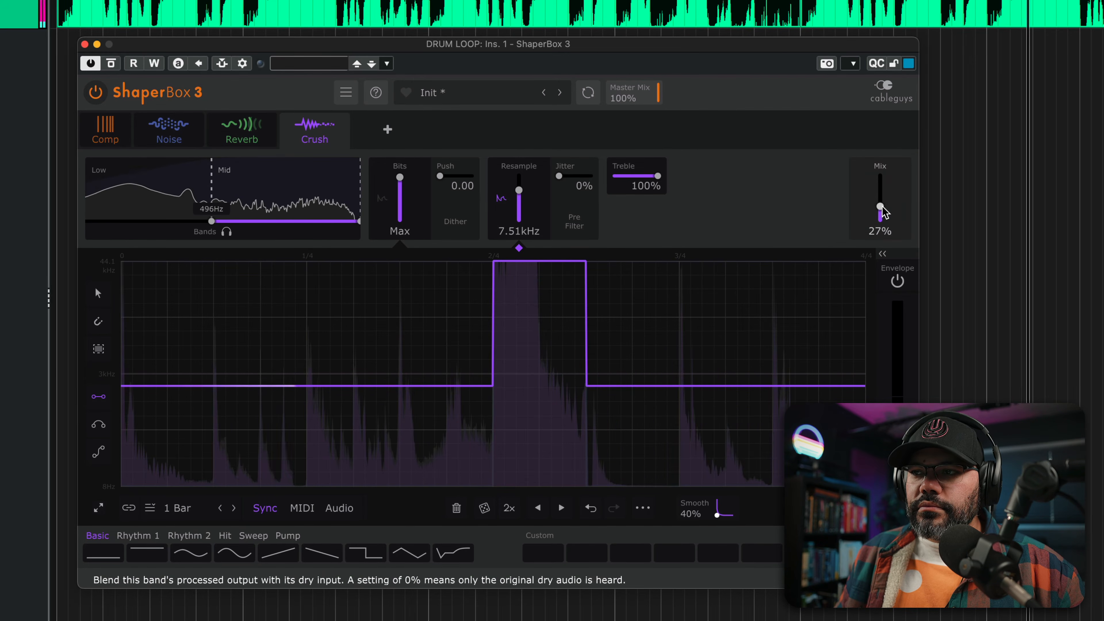
drag(883, 208, 882, 209)
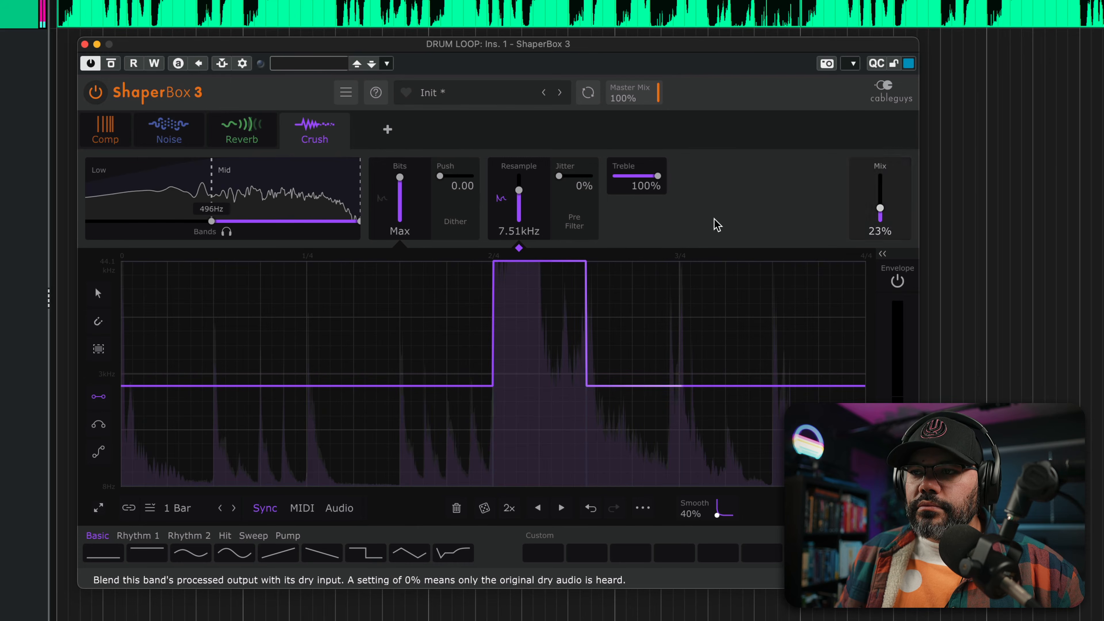
click(97, 93)
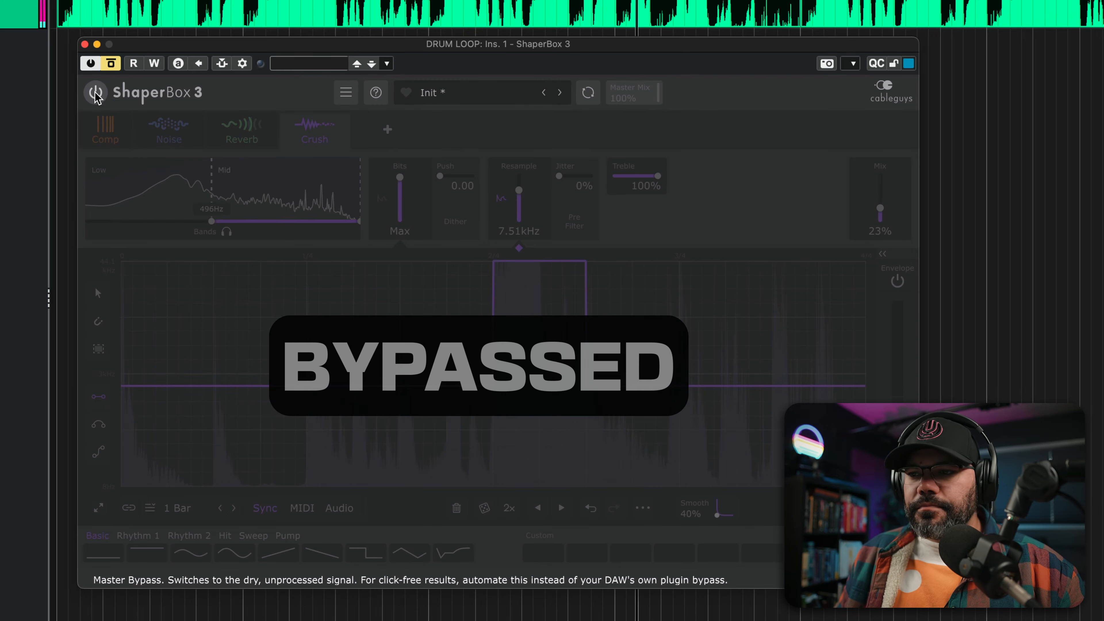
click(96, 94)
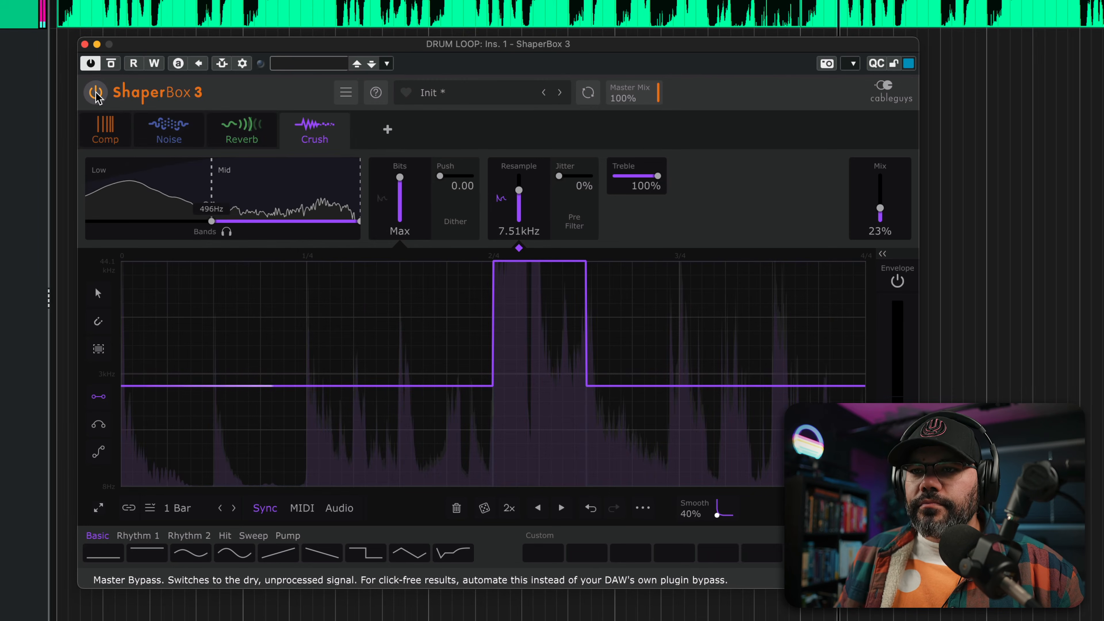